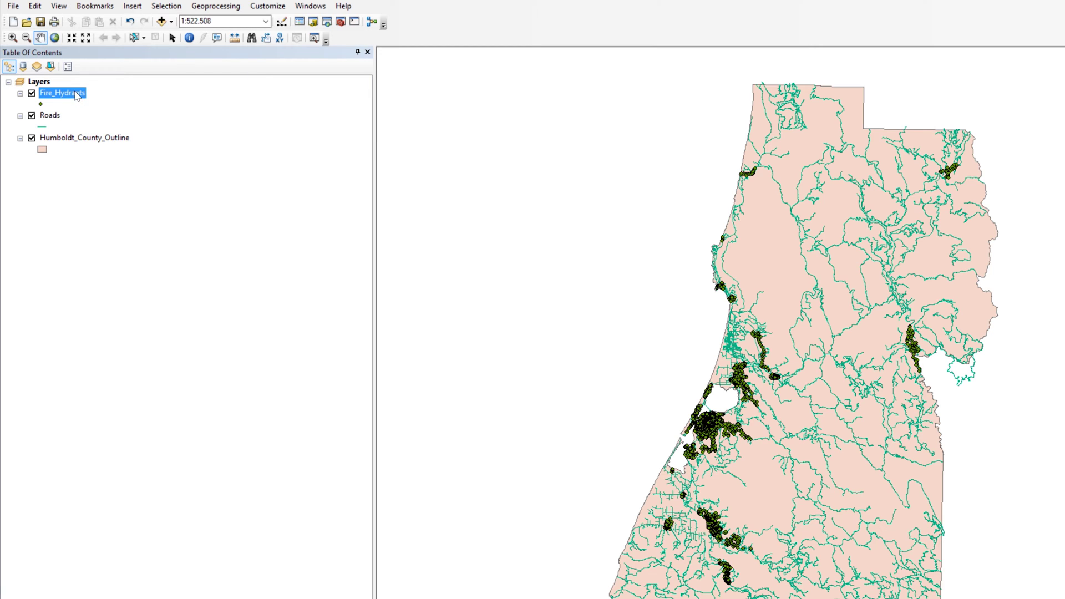
- Reorder the layers so Fire_Hydrants sits above Roads, with Humboldt_County_Outline at the bottom
left_click_drag(75, 93, 72, 151)
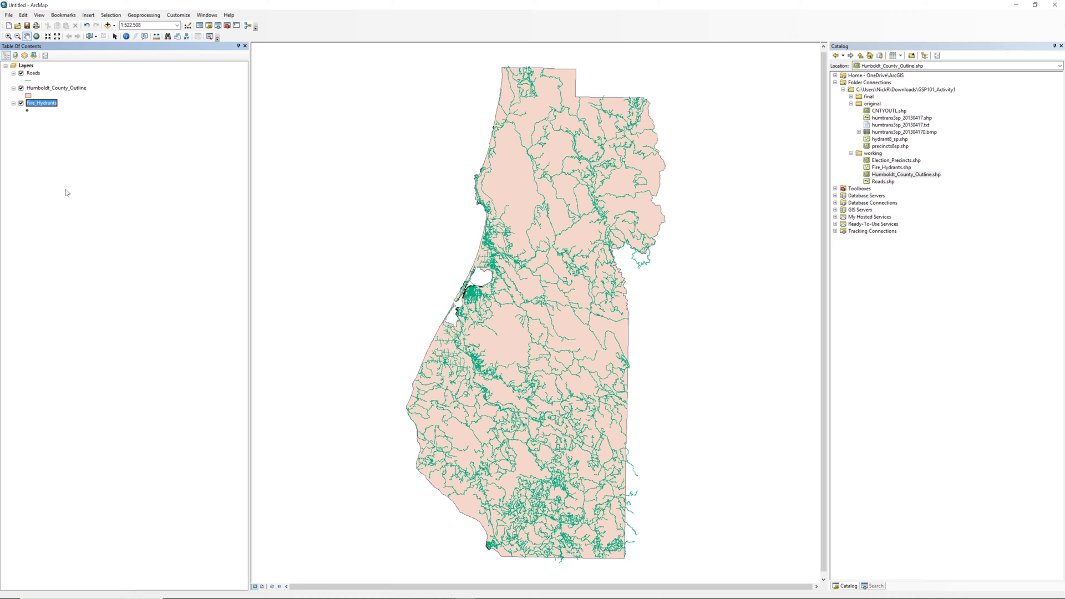
left_click(35, 73)
left_click_drag(33, 72, 34, 109)
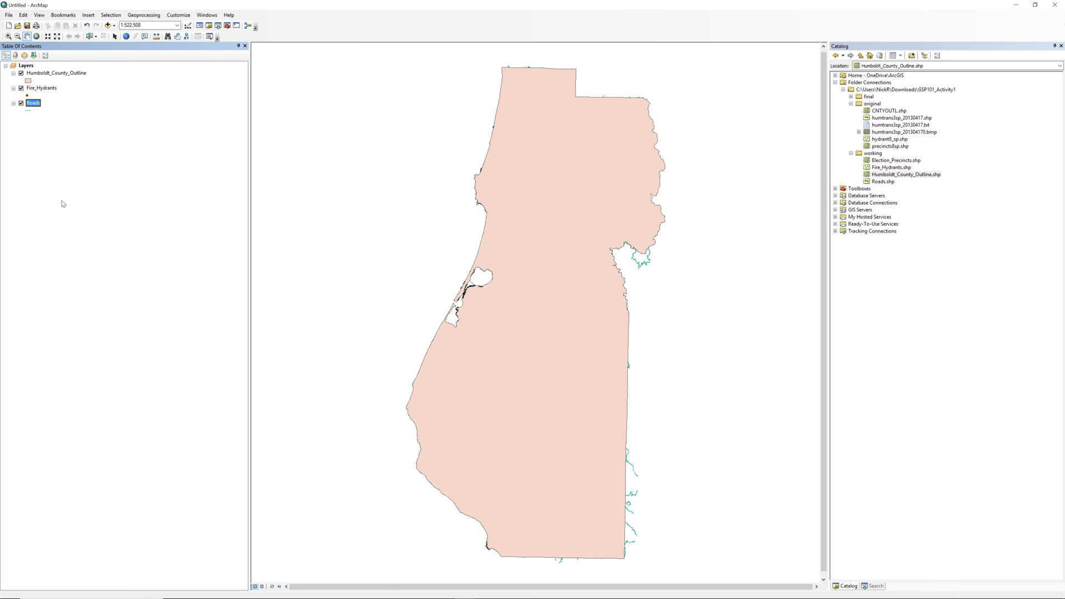
left_click_drag(76, 75, 71, 110)
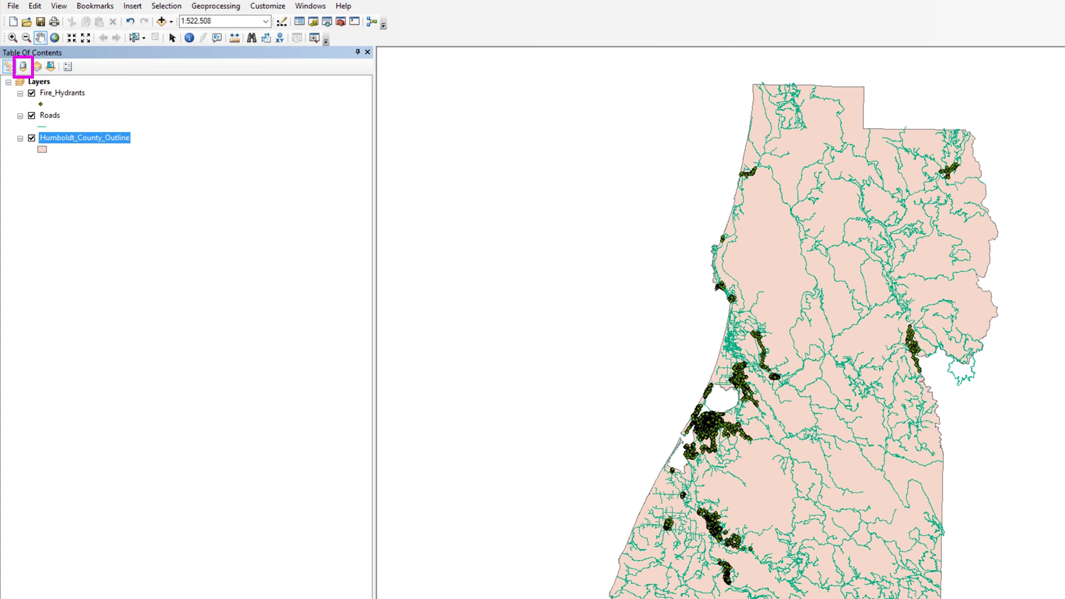
- List layers by source and drag CNTYOUTL.shp from the original folder onto the map
left_click(23, 68)
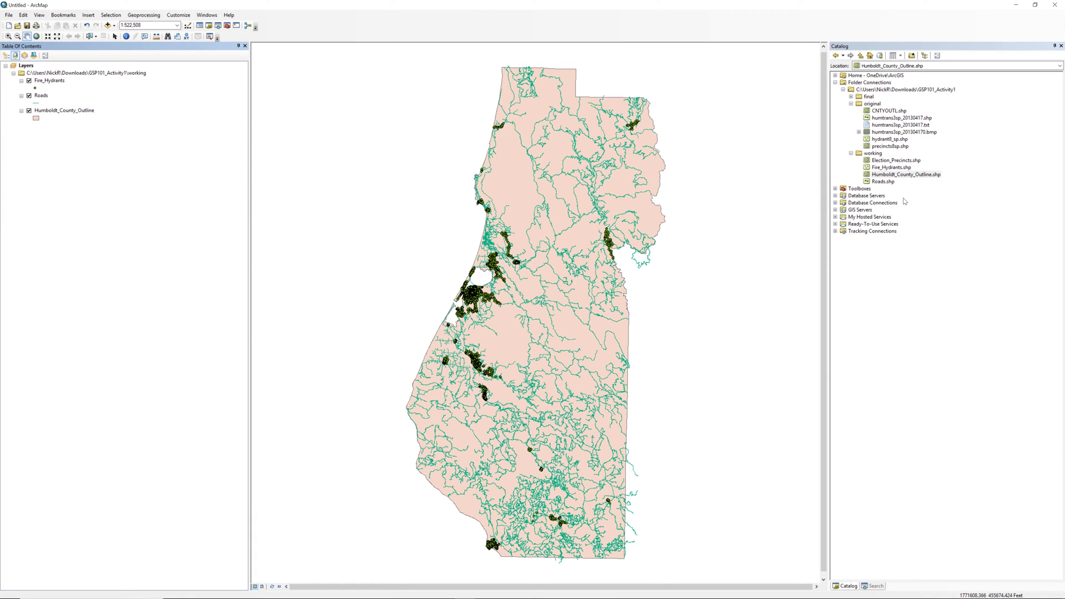
left_click_drag(888, 111, 774, 114)
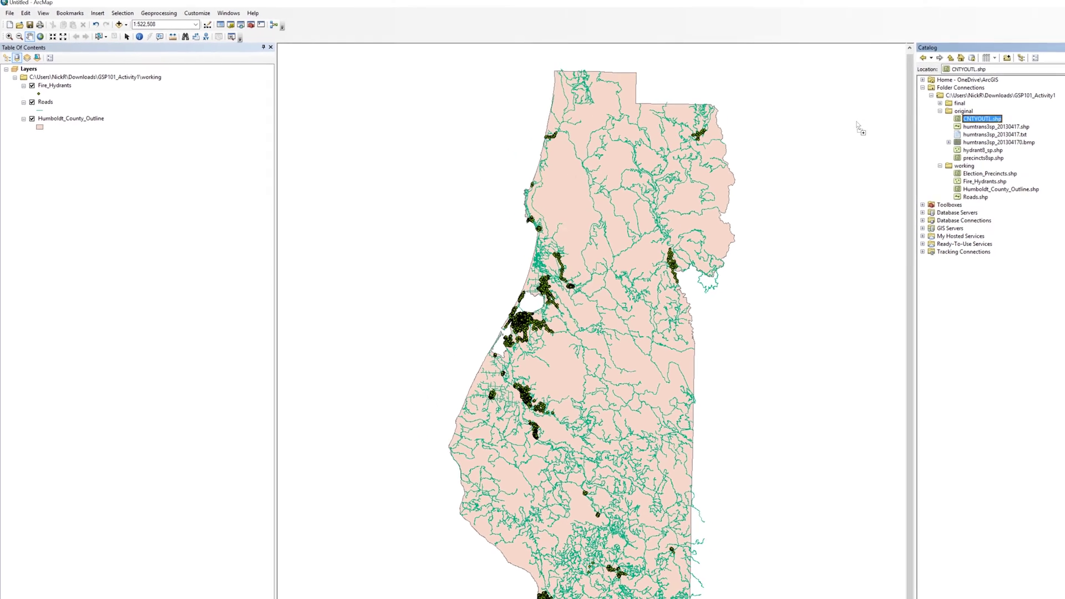
left_click_drag(859, 129, 324, 351)
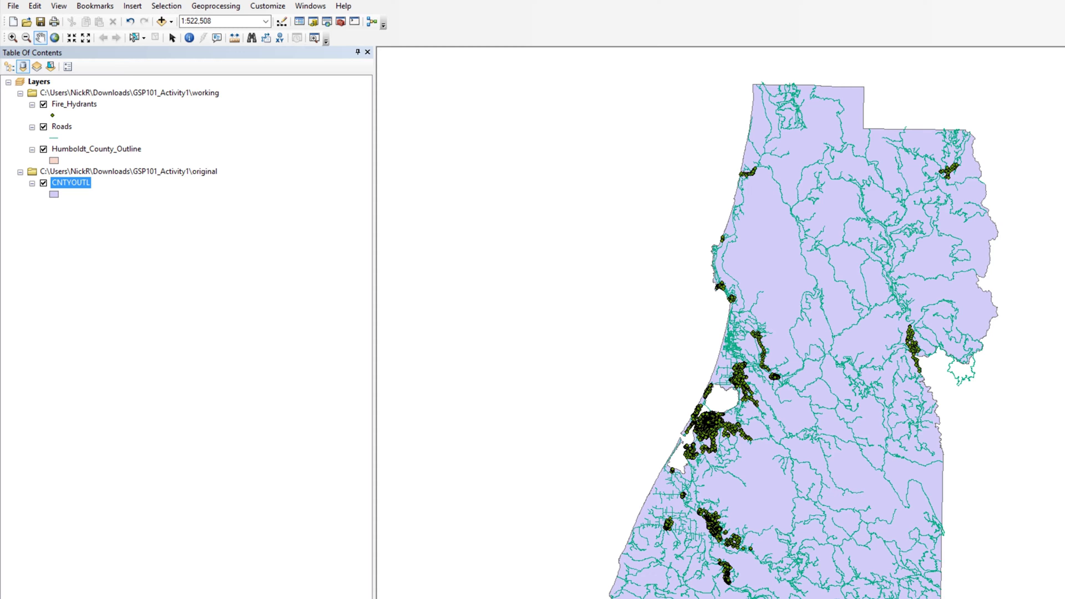
- Return to the drawing-order layer list and remove the CNTYOUTL layer from the map
left_click(36, 67)
left_click(51, 66)
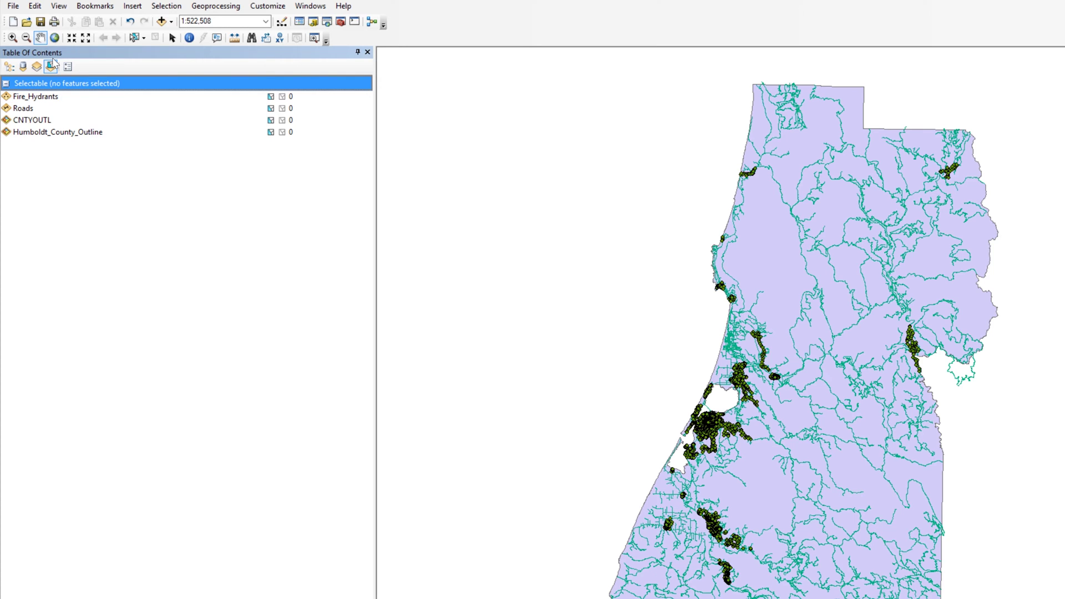
left_click(9, 68)
left_click(66, 137)
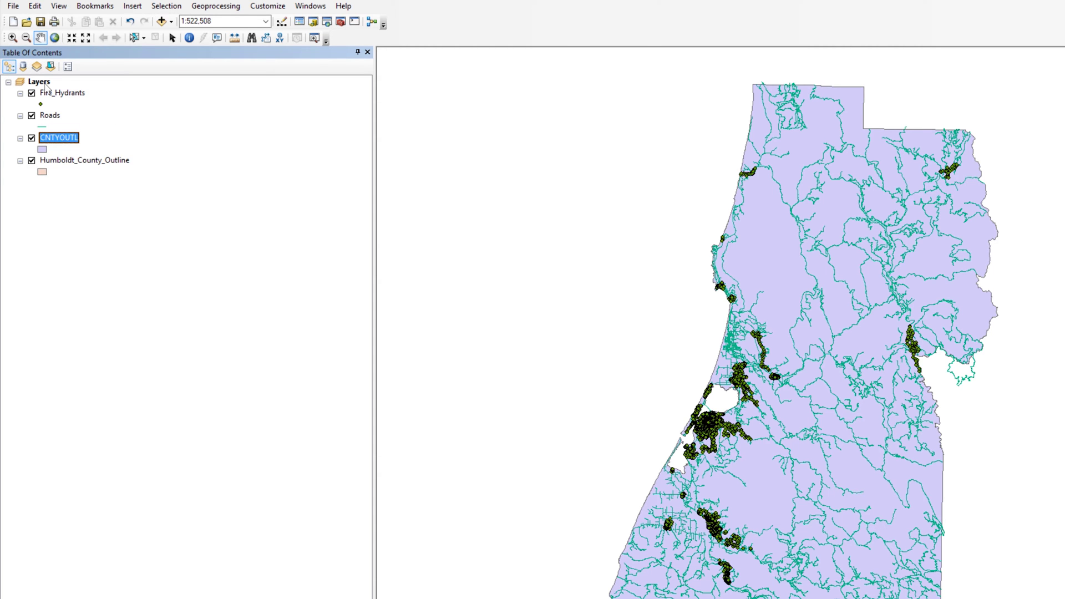
right_click(66, 137)
left_click(97, 154)
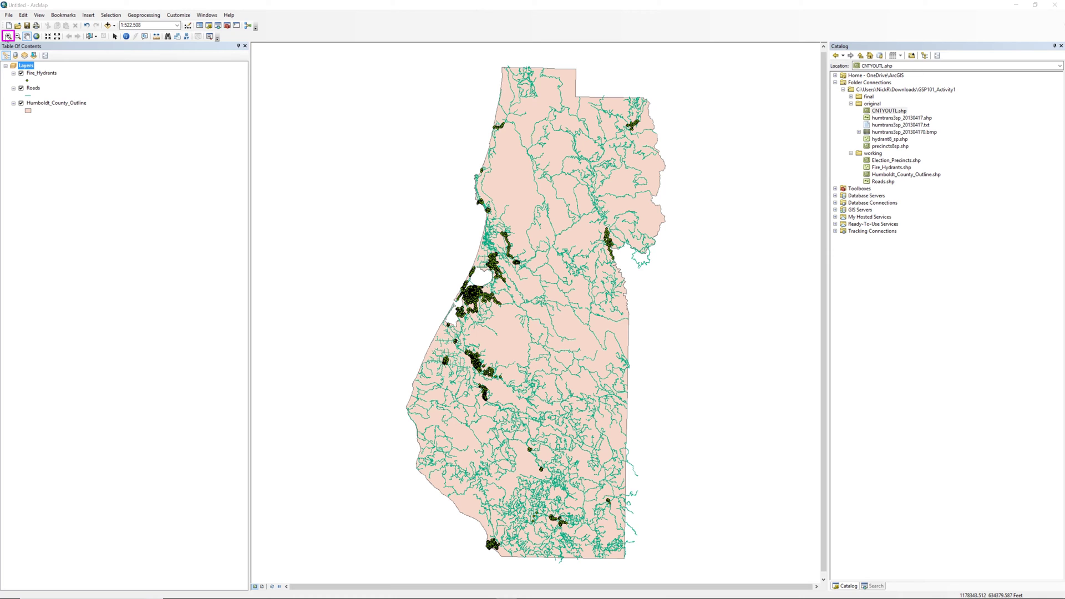
- Zoom in on the bay, back out, then step with fixed zooms to 1:200,000
left_click(8, 36)
left_click_drag(424, 245, 521, 337)
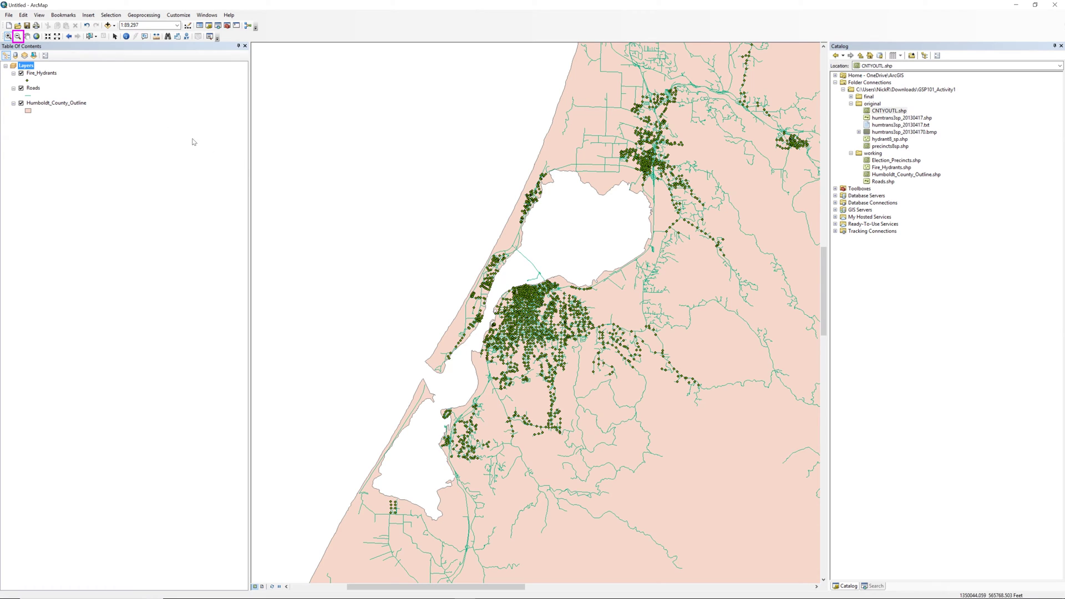
left_click(18, 37)
left_click_drag(422, 185, 745, 505)
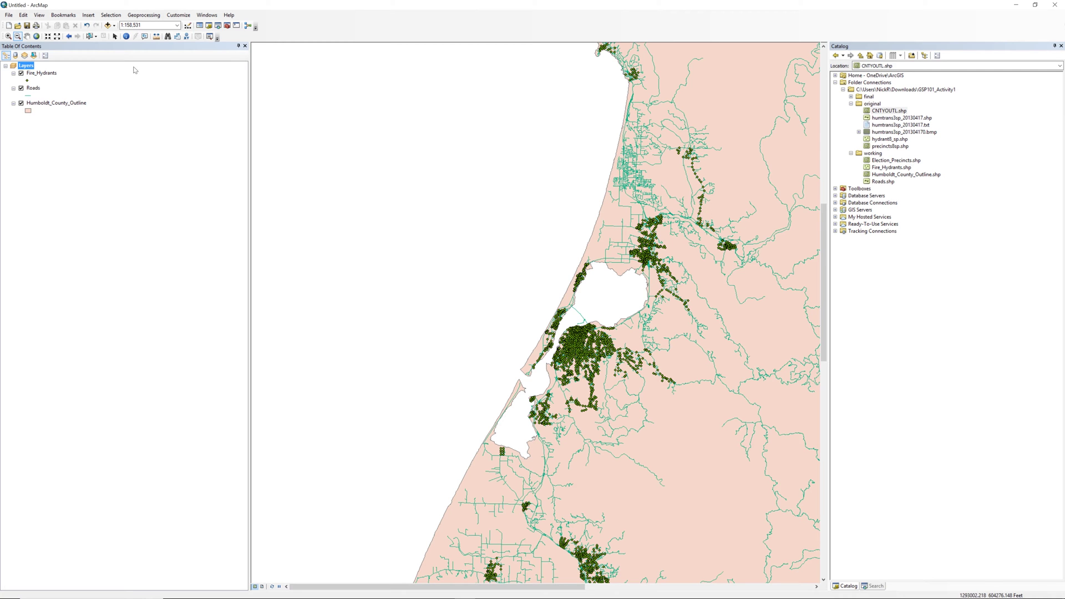
left_click(47, 36)
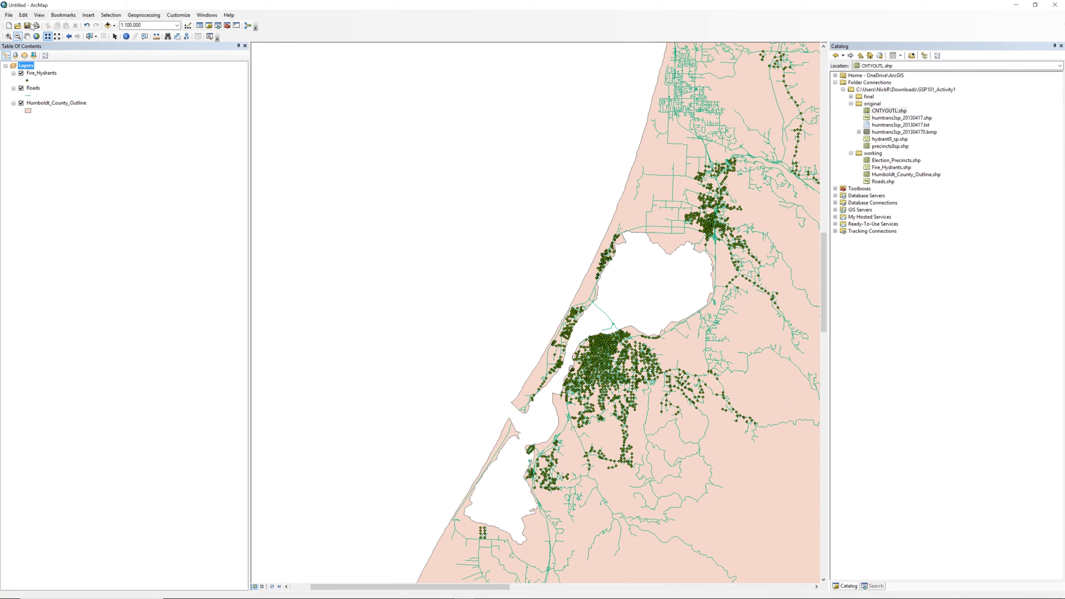
left_click(57, 36)
left_click(57, 36)
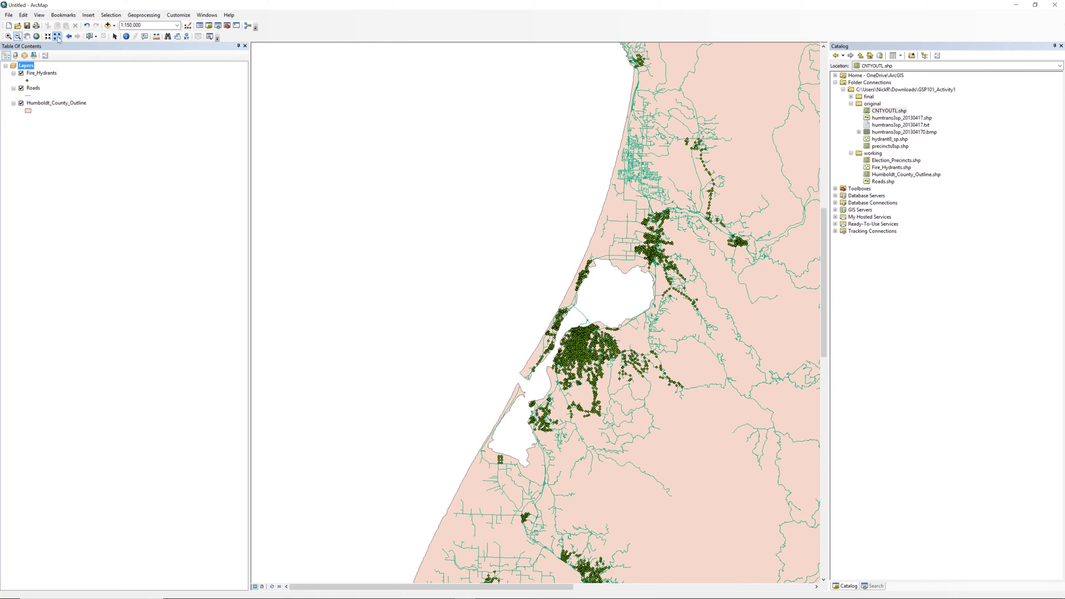
left_click(57, 36)
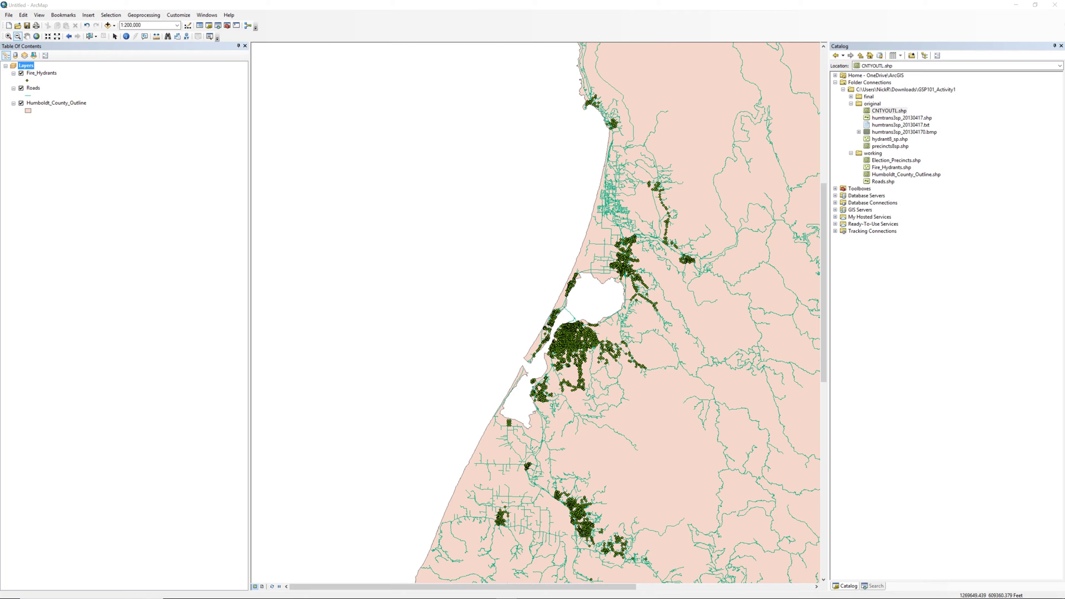
- Zoom in twice on the bay and pan to centre it at about 1:65,938
left_click(9, 36)
left_click_drag(471, 236, 694, 438)
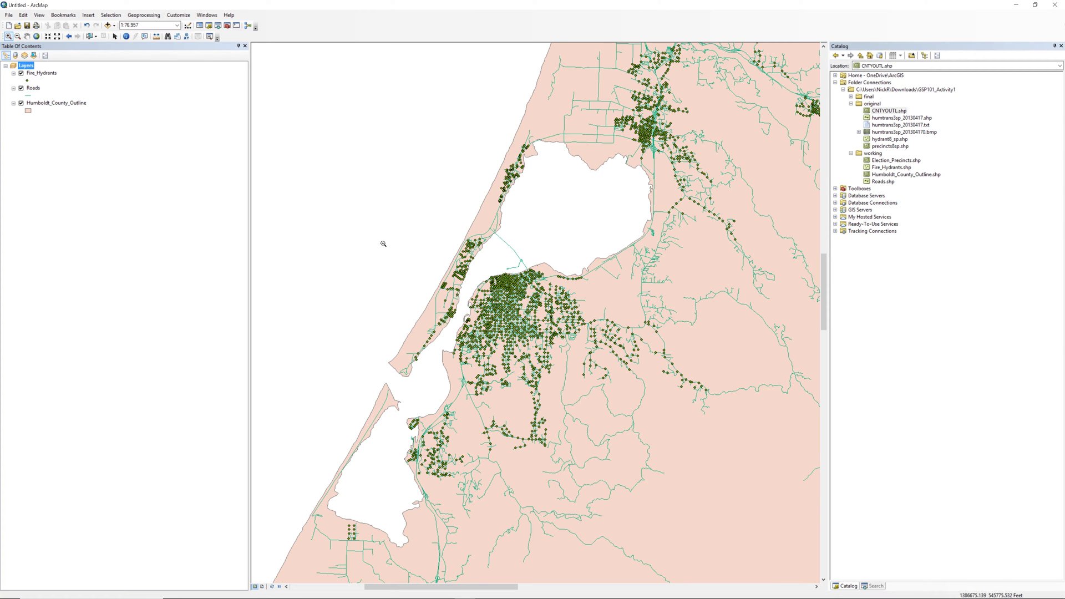
left_click(26, 36)
left_click_drag(510, 331, 536, 300)
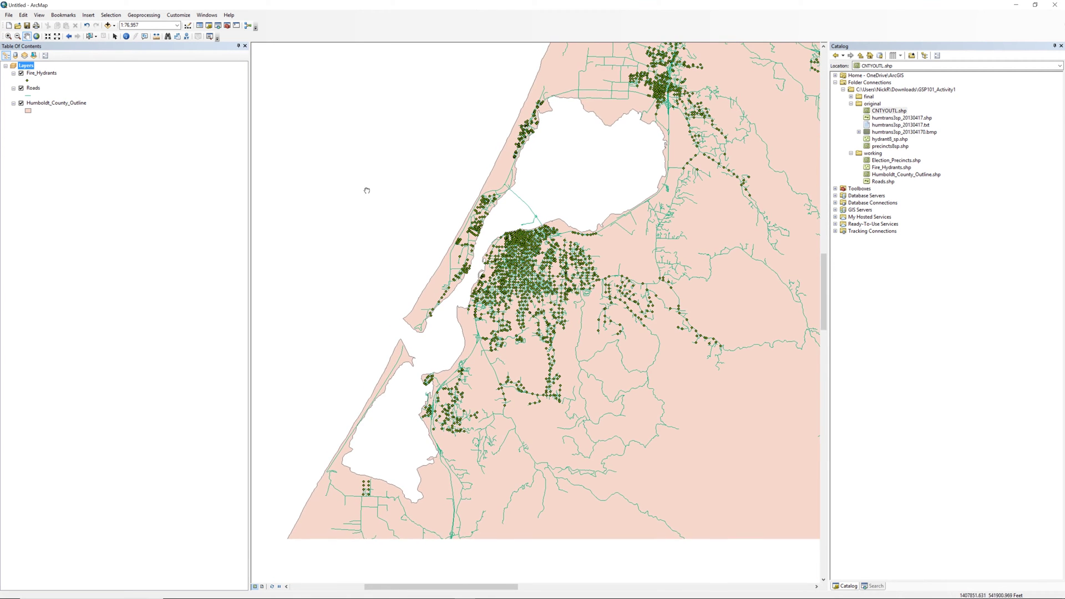
left_click(8, 36)
left_click_drag(317, 62, 680, 528)
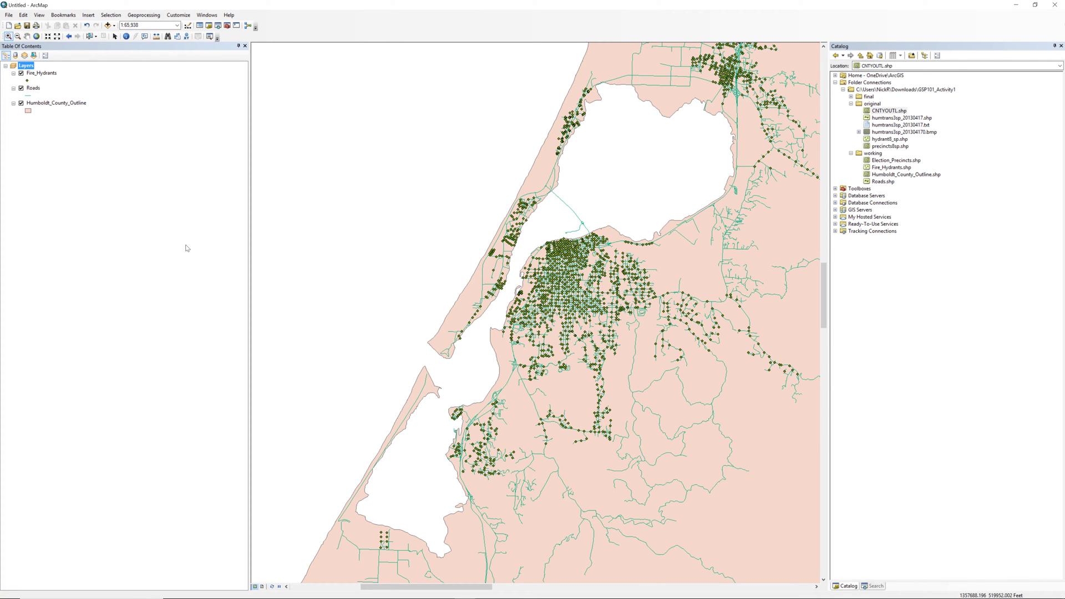
left_click(27, 36)
left_click_drag(591, 300, 518, 440)
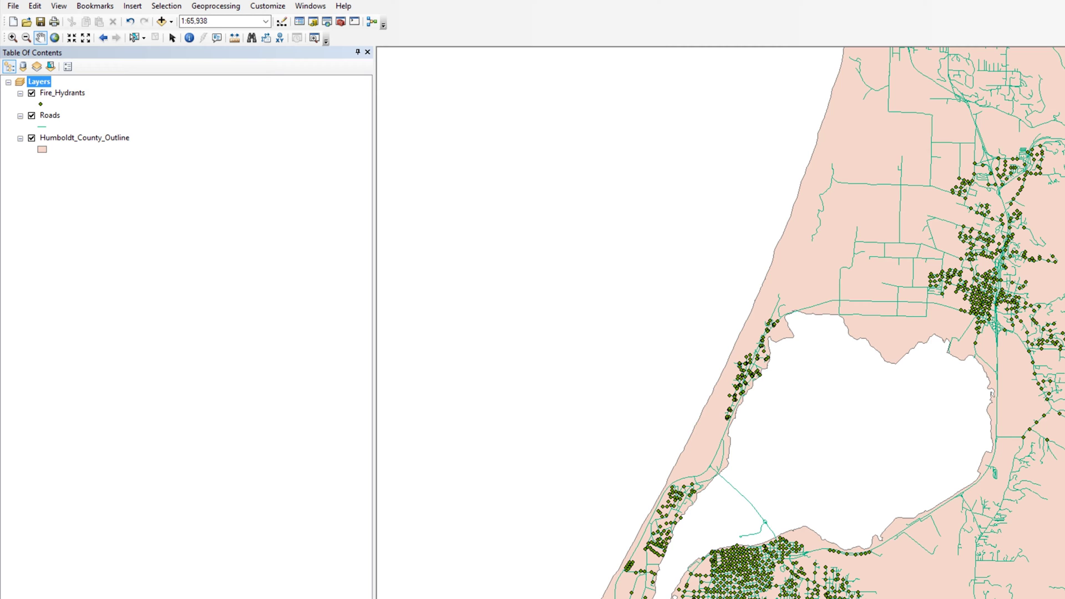
- Rename the Layers data frame to 'Humboldt County Fire Hydrants' in its properties and apply
right_click(48, 81)
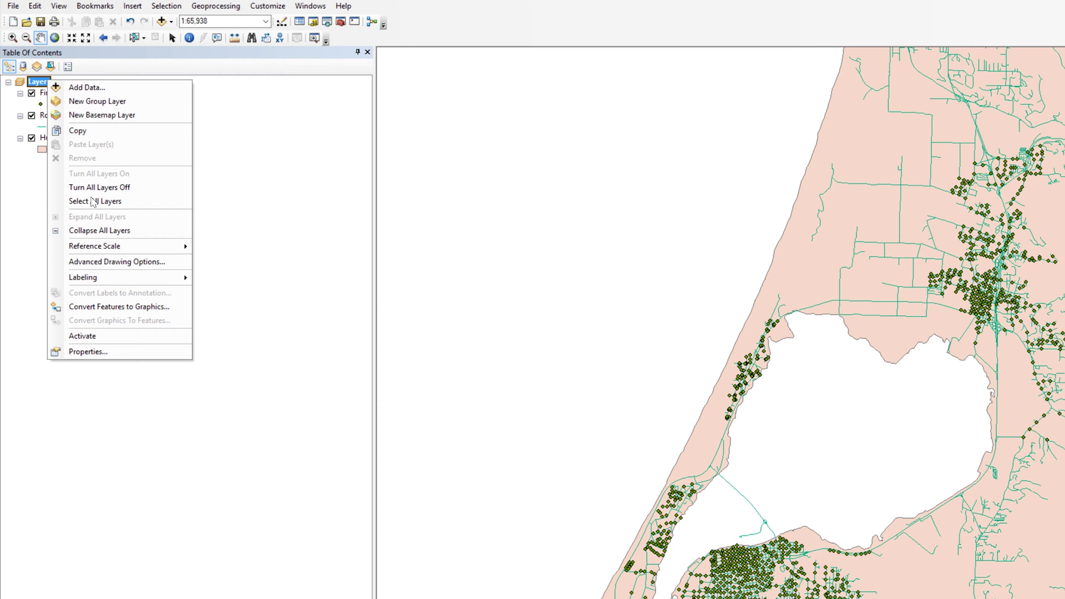
left_click(96, 353)
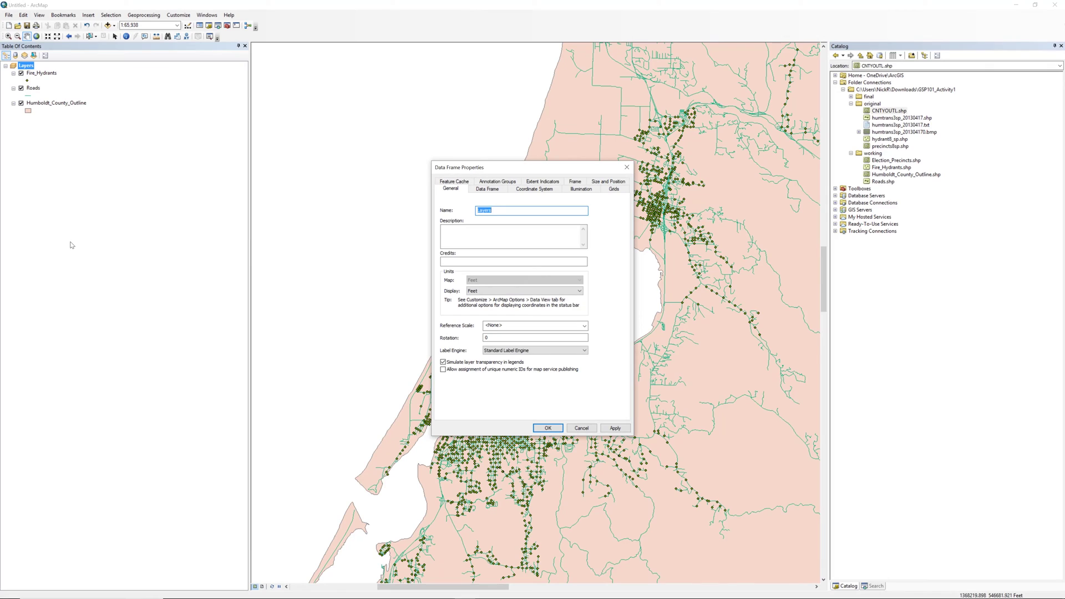
type("Humboldt County Fire Hydrants")
key("alt+a")
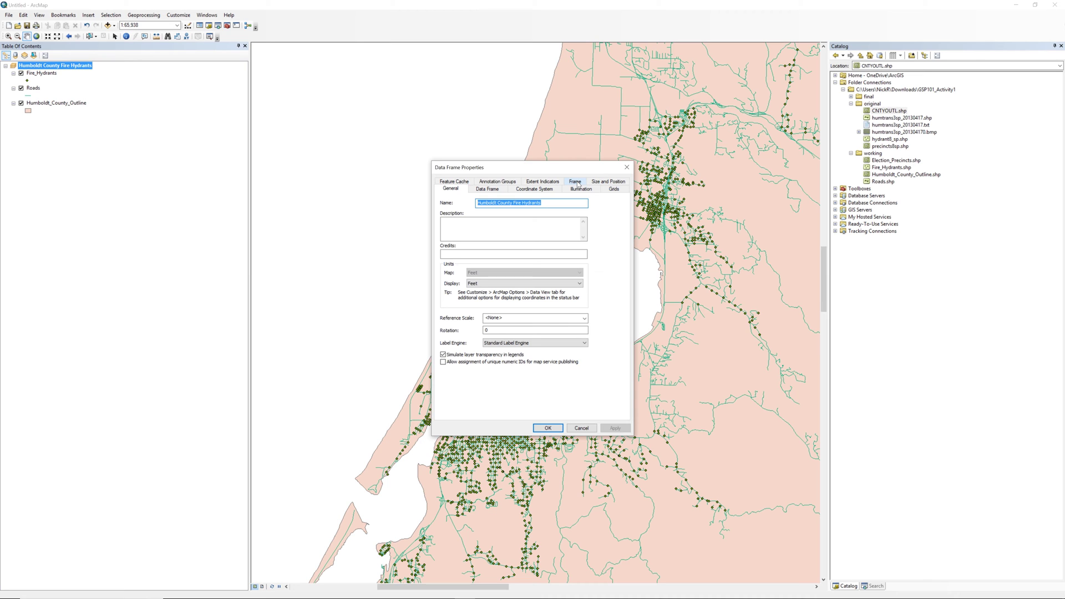
- Set the data frame's Frame background to Lt Blue and close the properties dialog
left_click(575, 182)
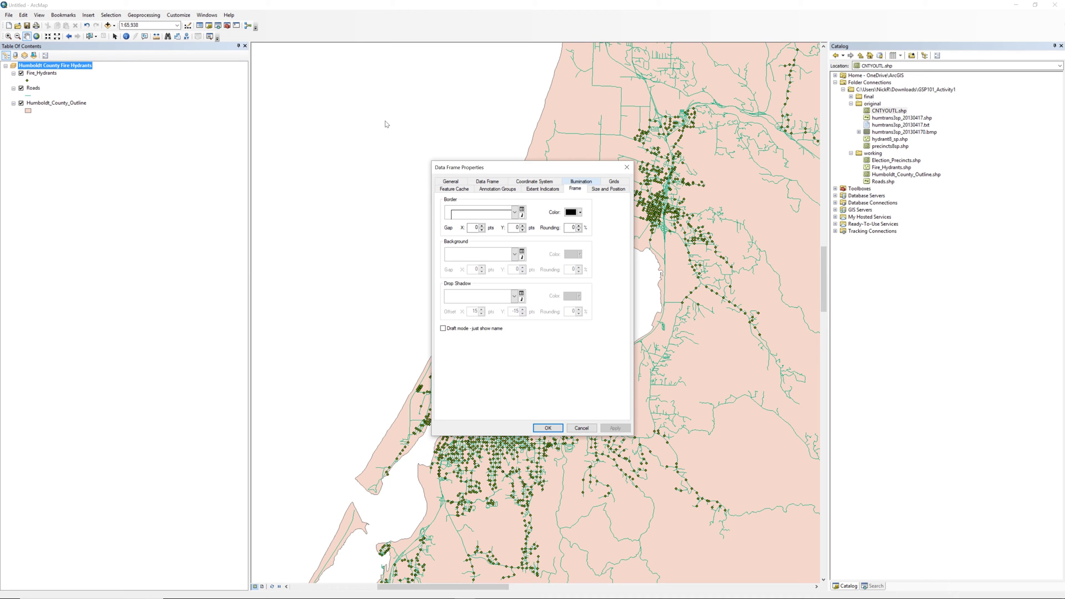
left_click(515, 254)
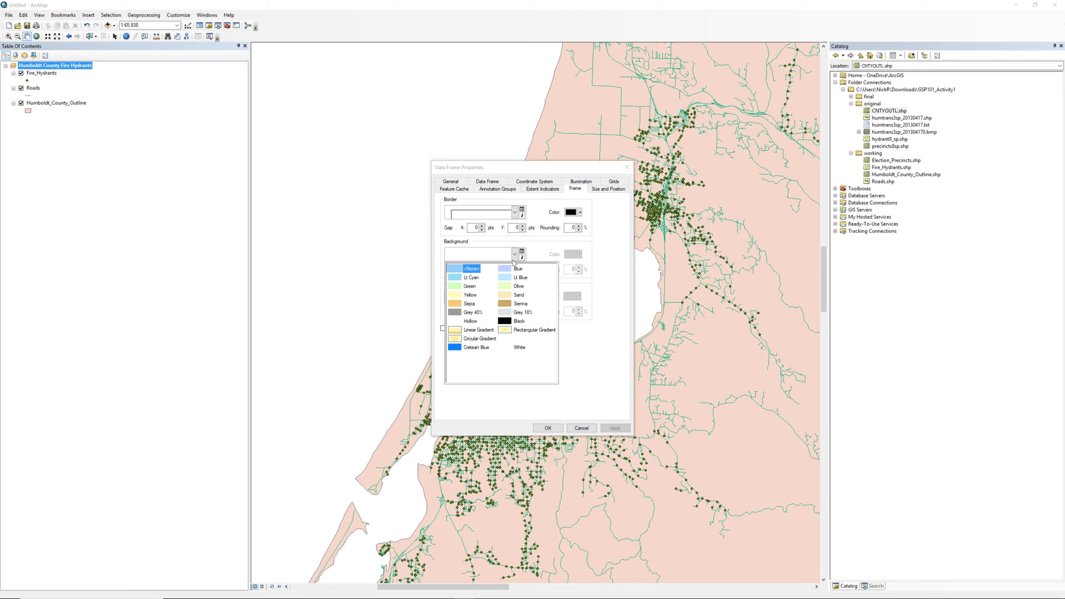
left_click(505, 278)
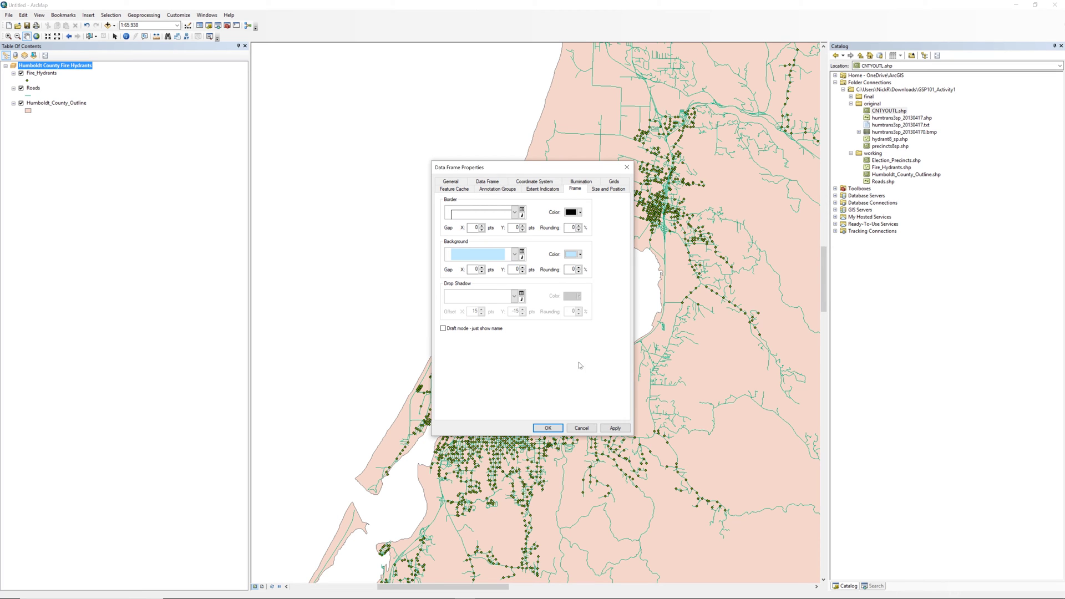
left_click(557, 427)
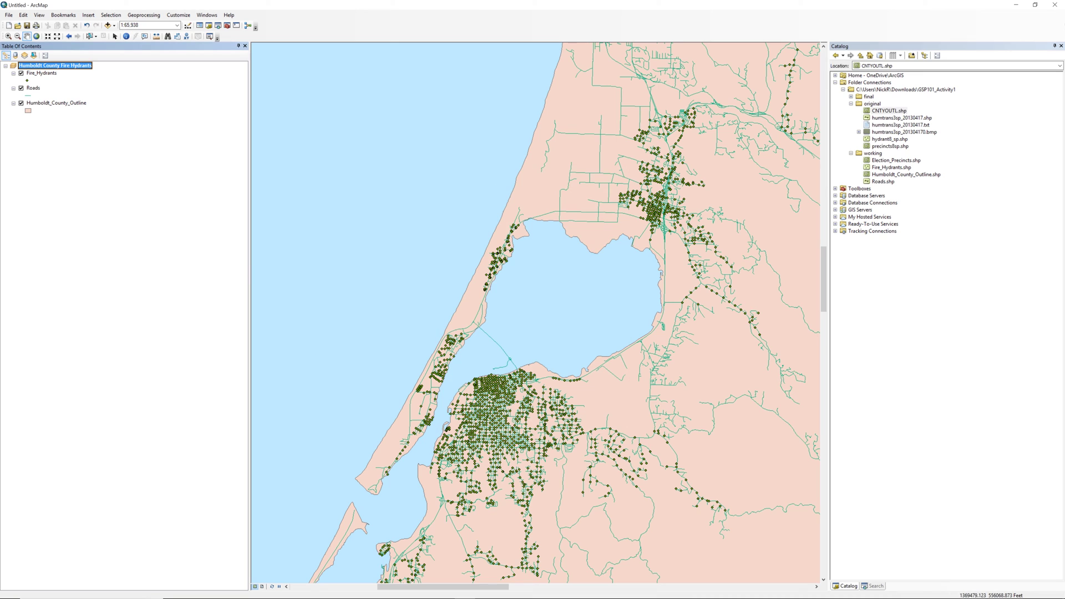